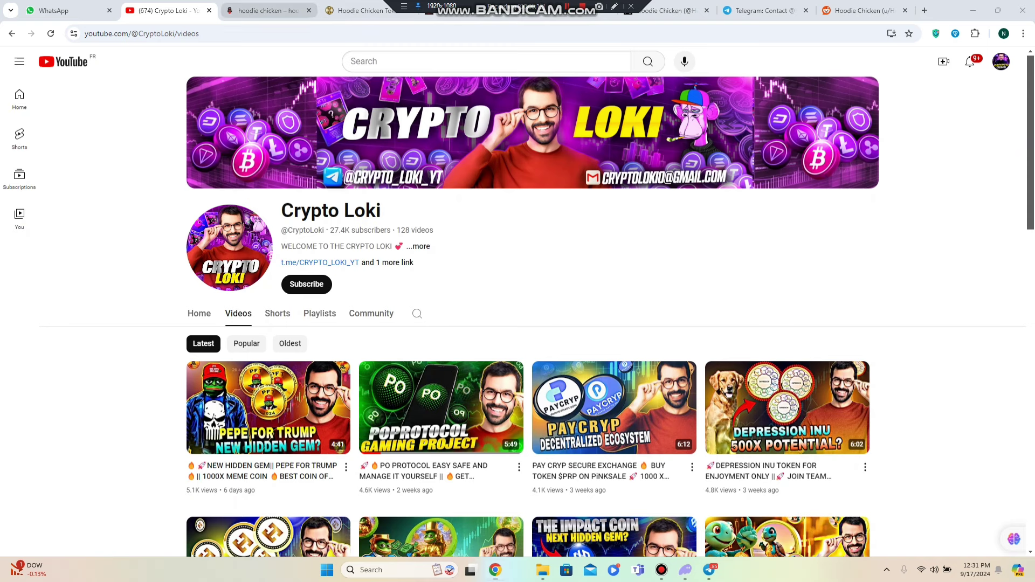
Switch from the YouTube channel to the hoodiechicken.com home page.
left_click(267, 10)
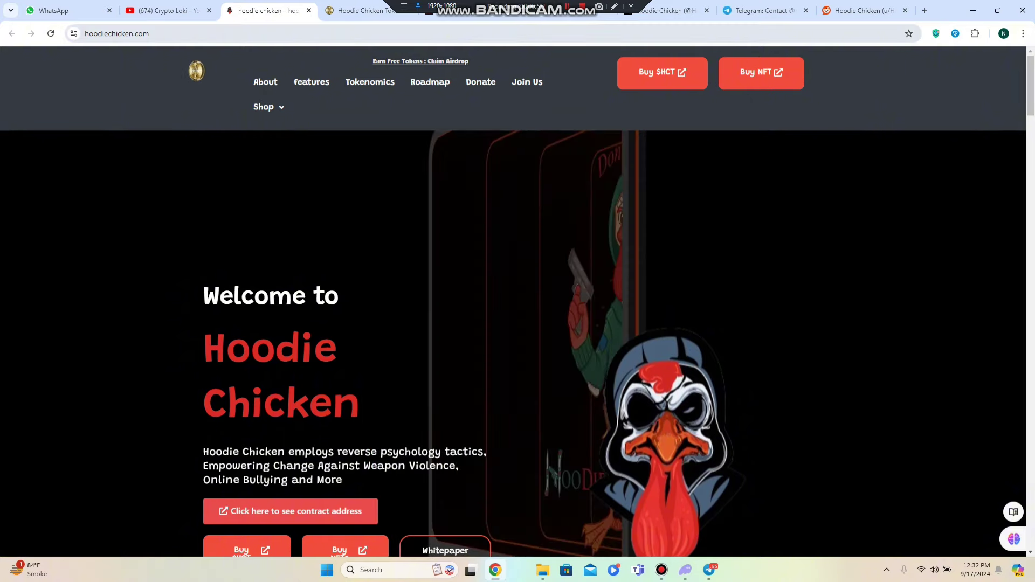
Subscribe to the Crypto Loki channel on YouTube, then return to hoodiechicken.com.
key("ctrl+shift+Tab")
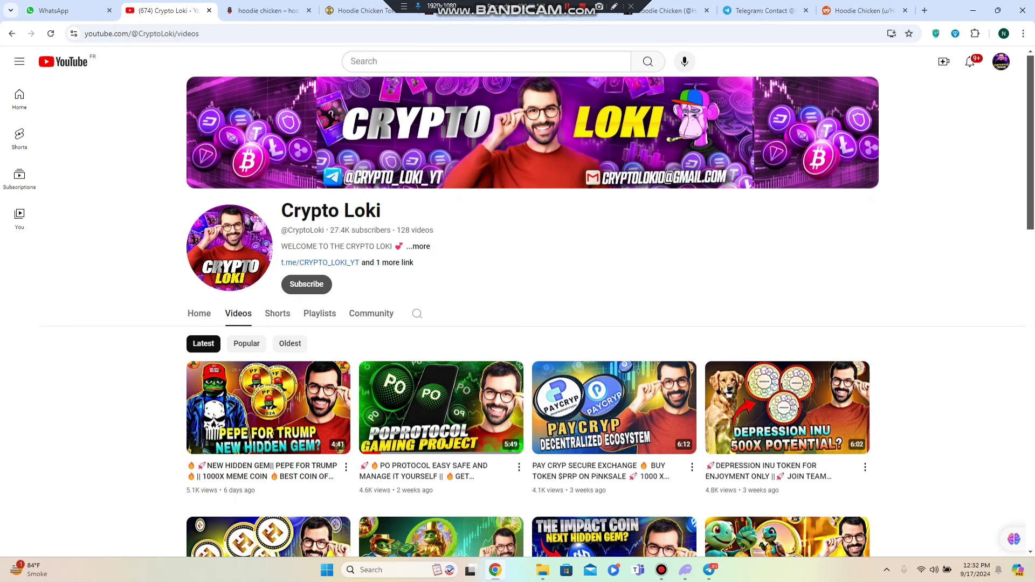
left_click(313, 304)
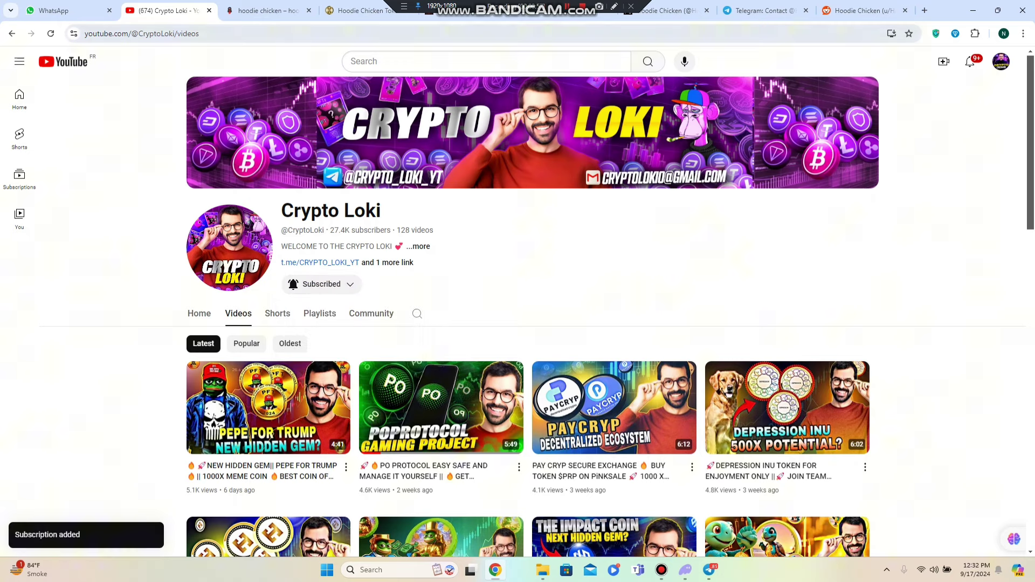
left_click(263, 10)
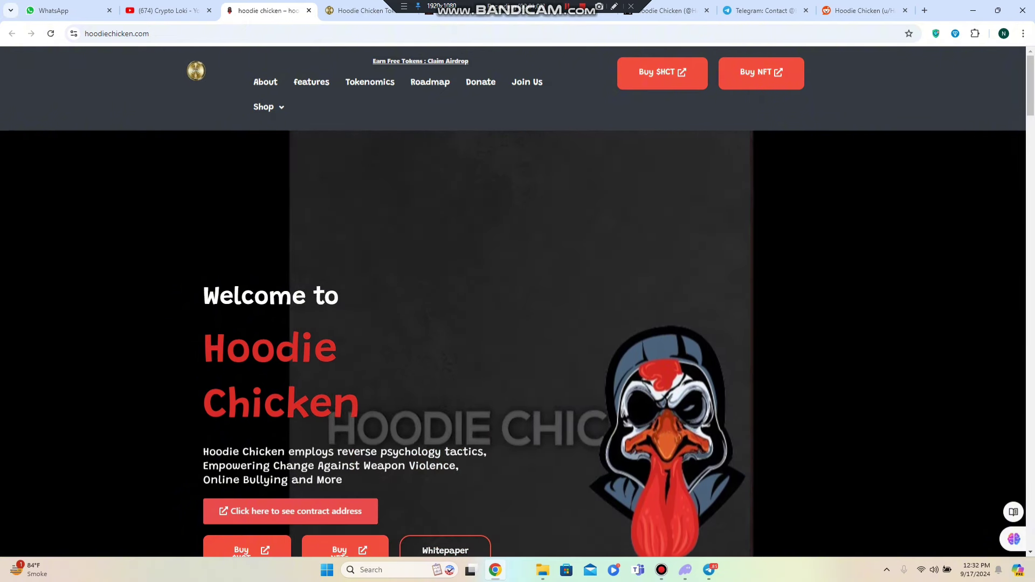
scroll(518, 323, "down", 2)
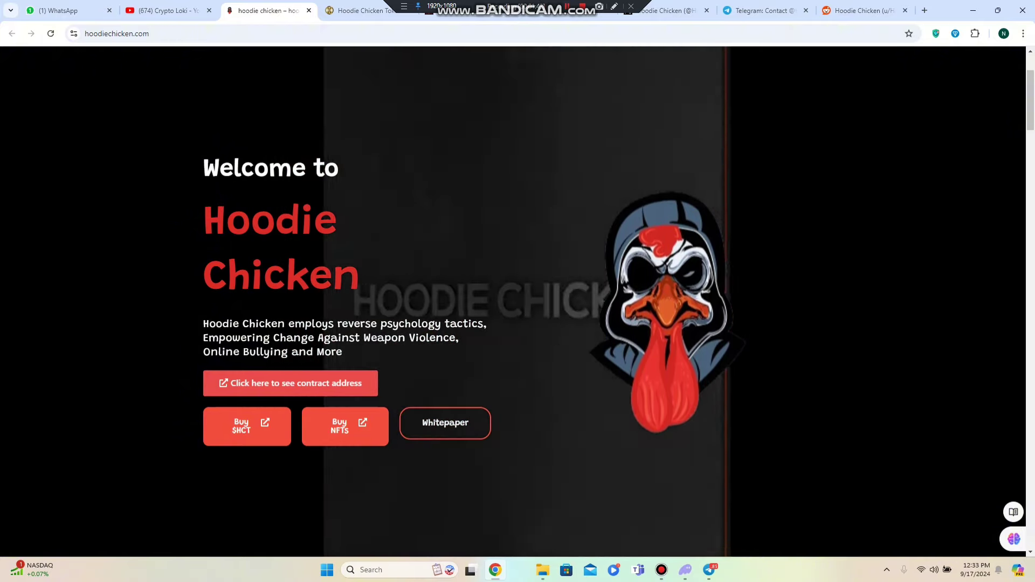
scroll(517, 323, "down", 5)
scroll(518, 324, "down", 3)
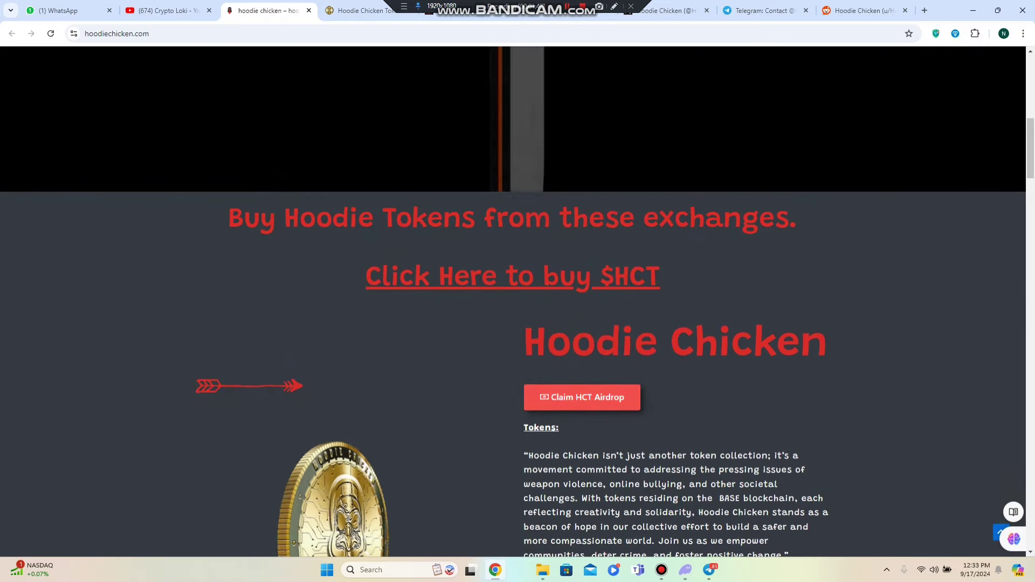
scroll(233, 332, "down", 2)
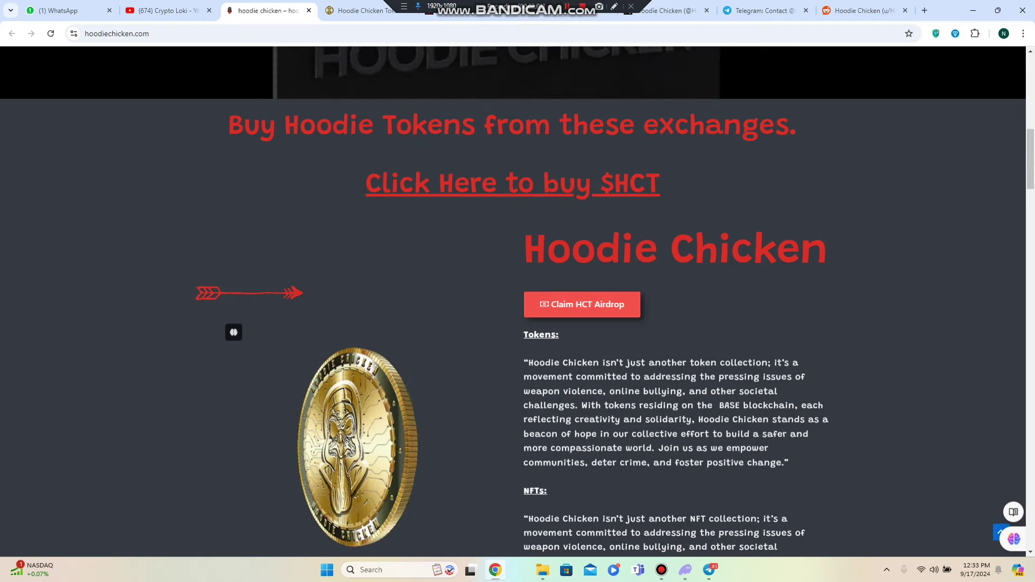
scroll(519, 324, "down", 1)
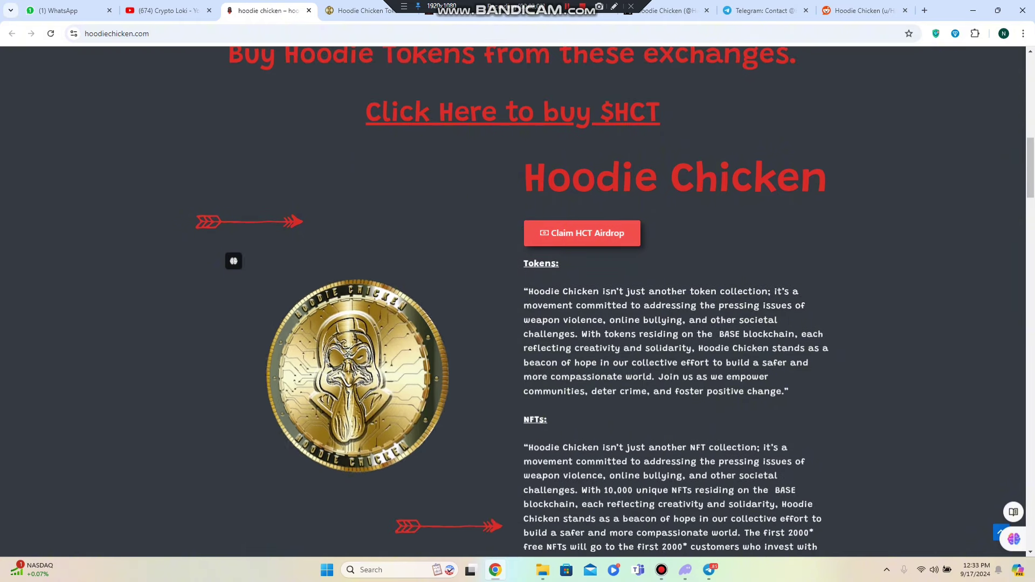
scroll(233, 260, "down", 4)
scroll(233, 260, "down", 2)
scroll(233, 261, "down", 4)
scroll(233, 261, "down", 2)
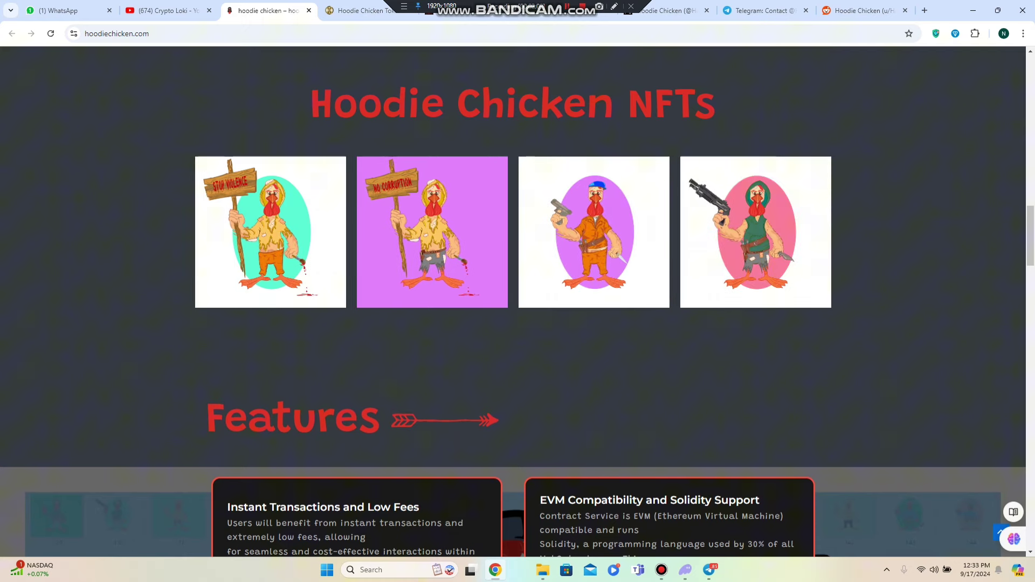
scroll(517, 324, "down", 3)
scroll(517, 324, "down", 1)
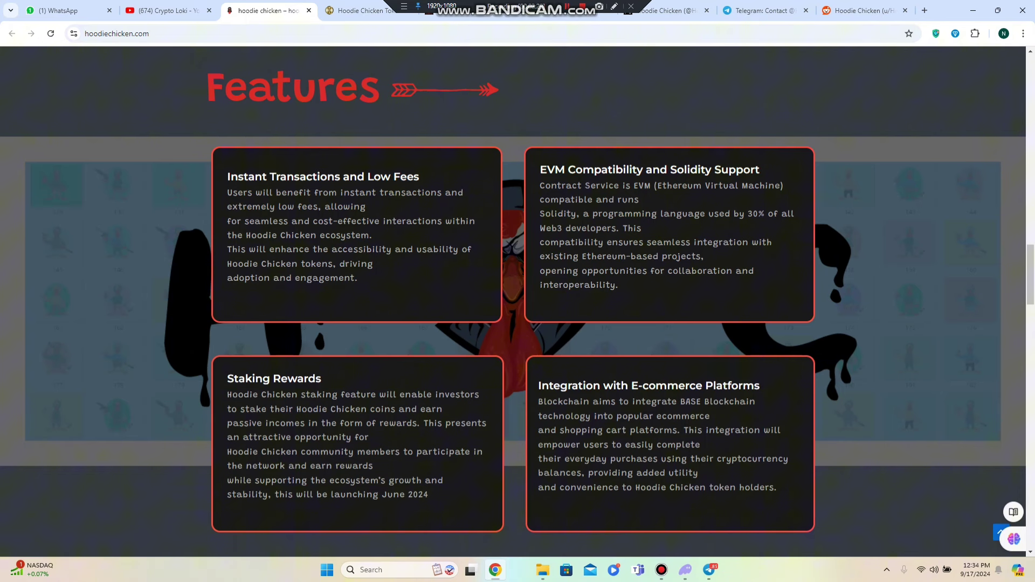
scroll(514, 291, "down", 1)
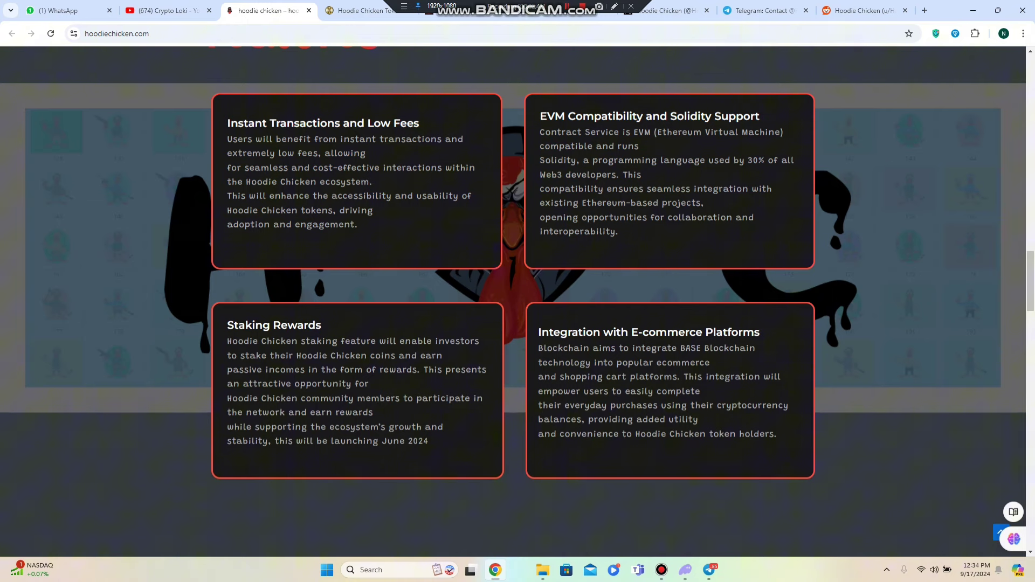
scroll(518, 323, "down", 5)
scroll(518, 324, "down", 3)
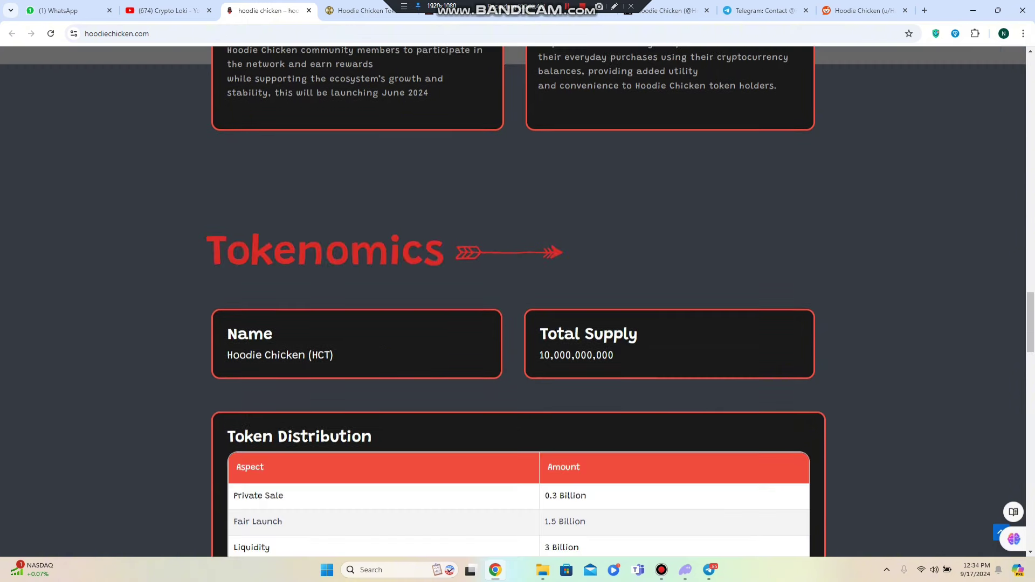
scroll(518, 324, "down", 2)
scroll(517, 323, "down", 2)
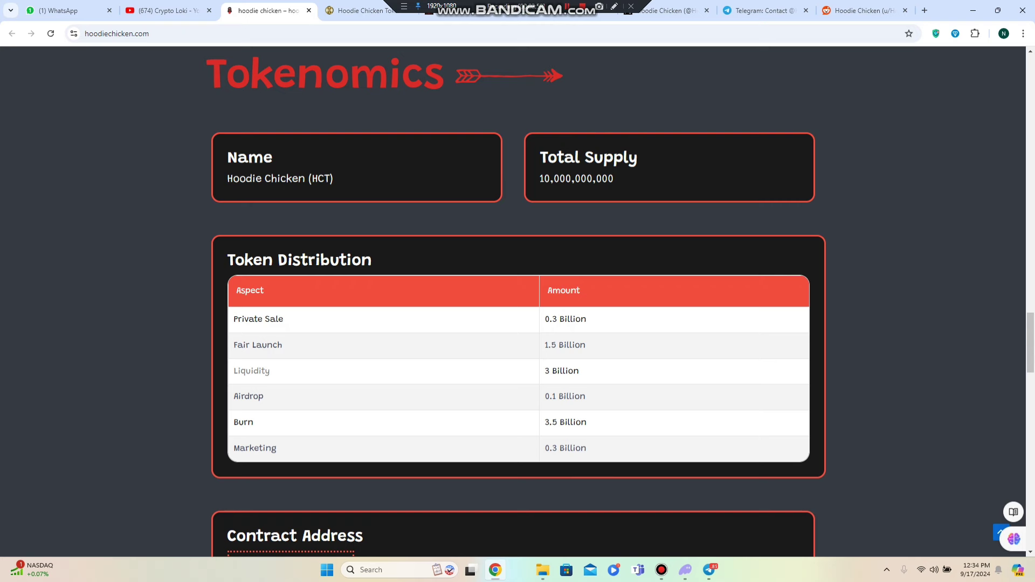
scroll(517, 323, "down", 3)
scroll(518, 324, "down", 2)
scroll(518, 324, "down", 2)
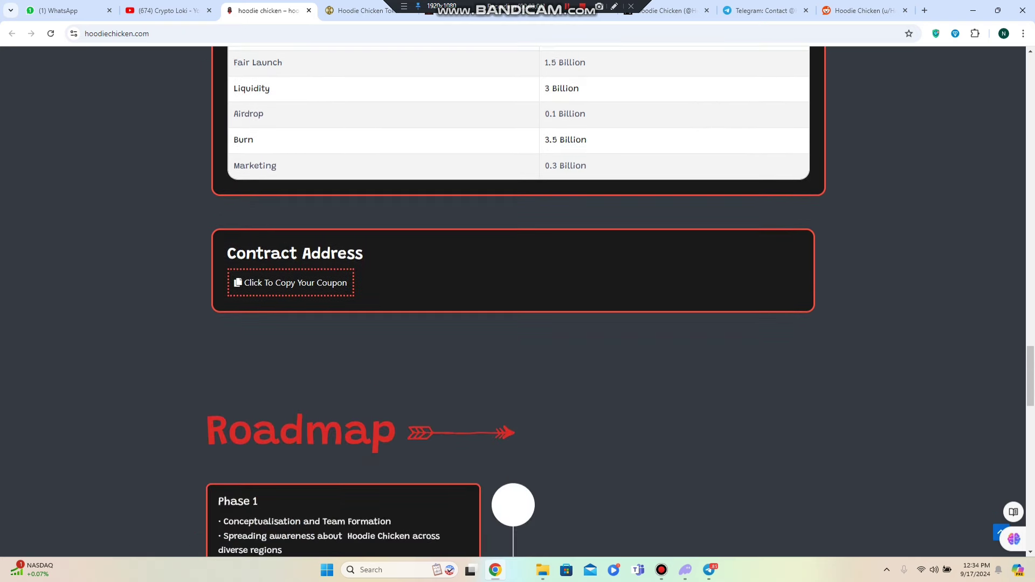
scroll(518, 324, "down", 3)
scroll(517, 323, "down", 1)
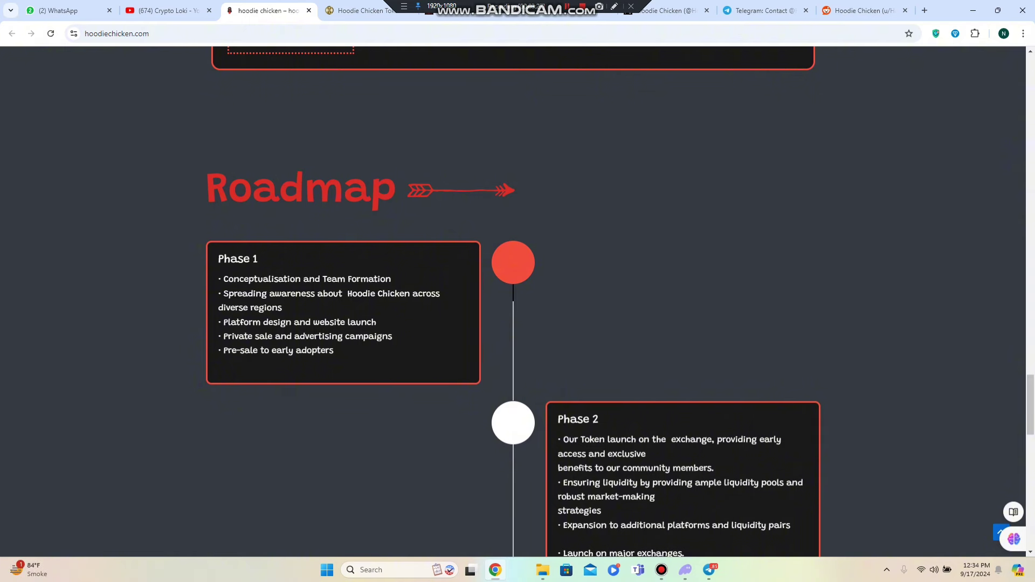
scroll(518, 323, "down", 2)
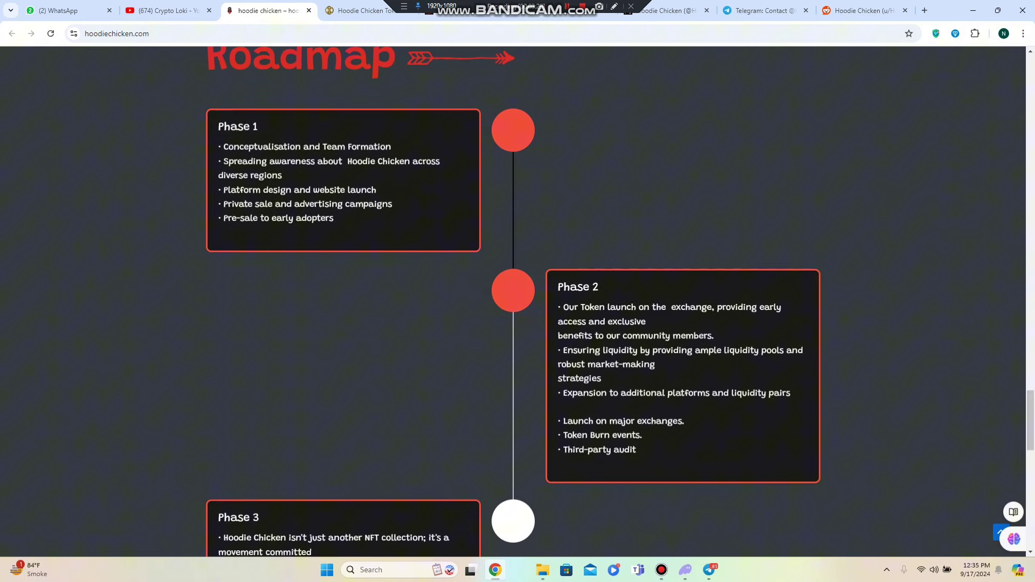
scroll(517, 324, "down", 1)
scroll(518, 324, "down", 1)
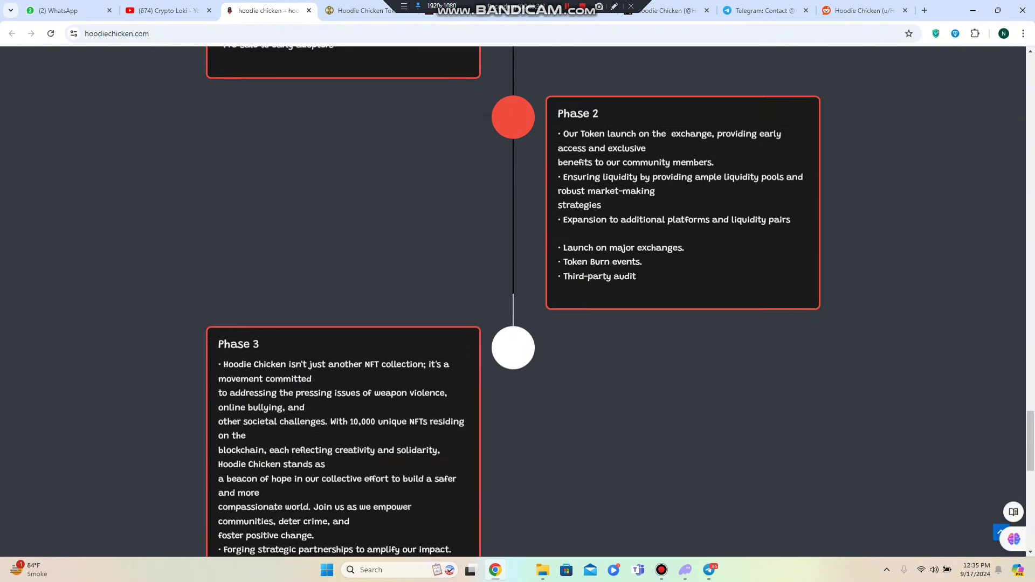
scroll(518, 325, "down", 1)
scroll(518, 324, "down", 1)
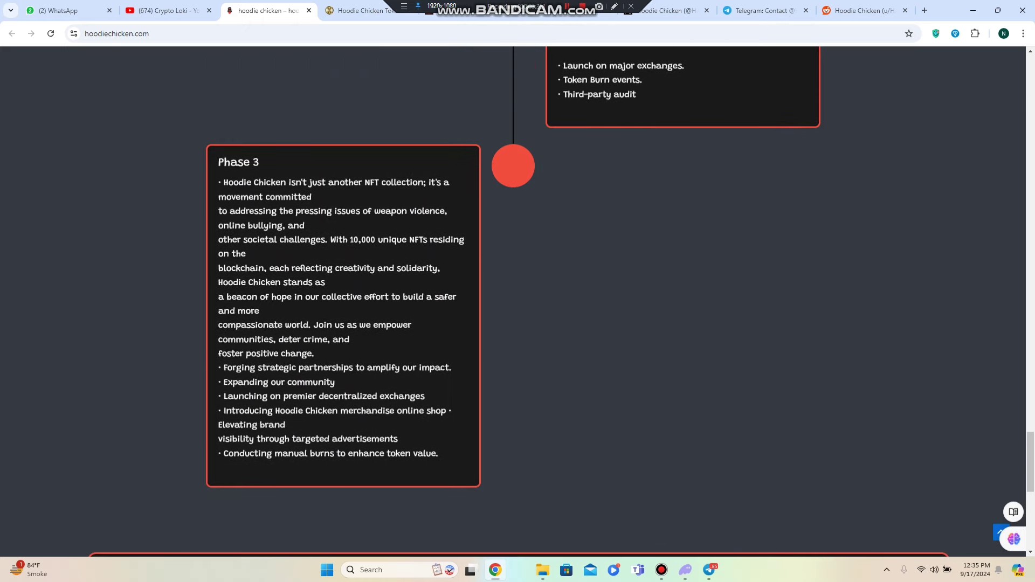
scroll(518, 324, "down", 3)
scroll(518, 324, "down", 1)
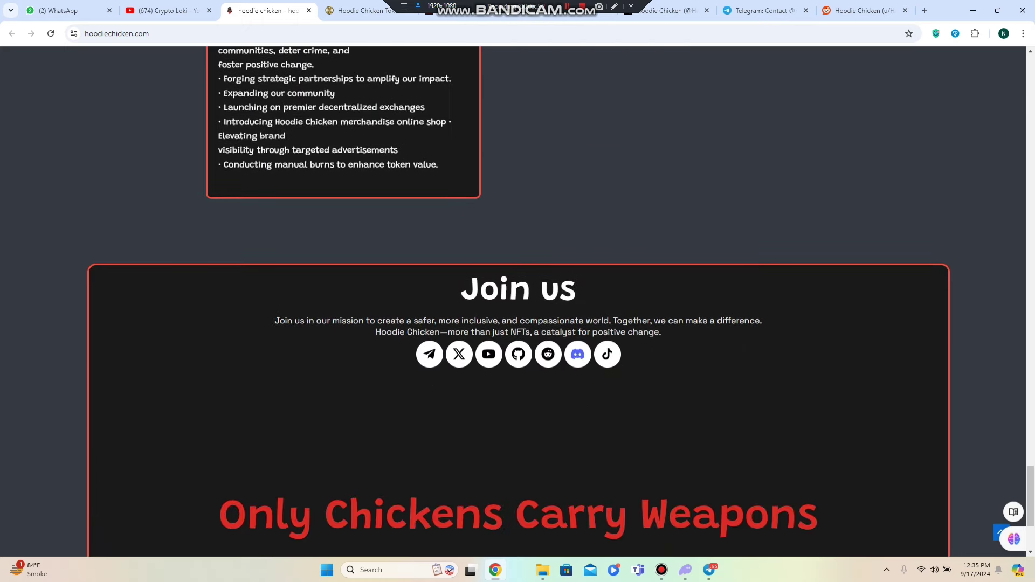
scroll(517, 323, "down", 2)
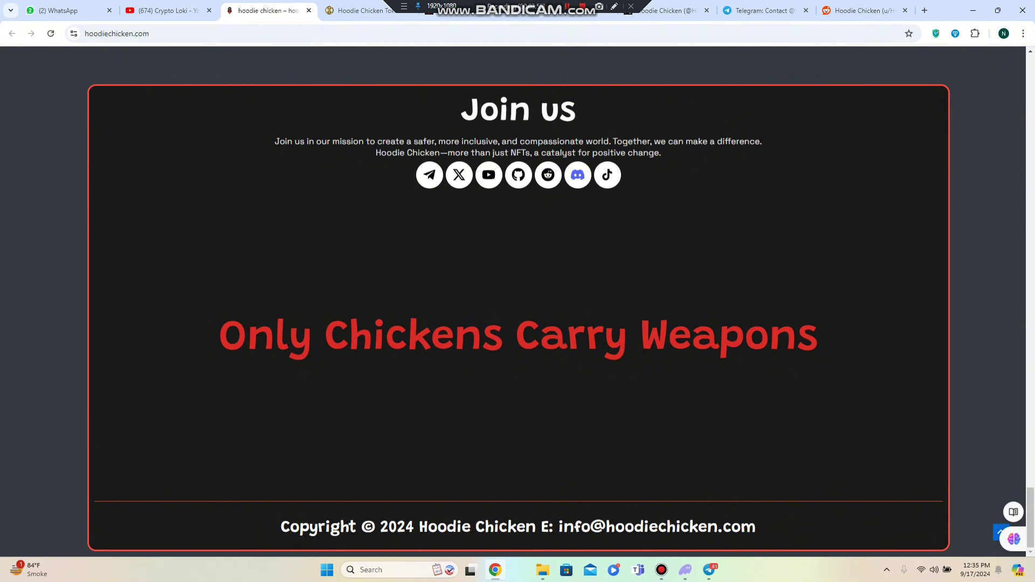
scroll(518, 324, "up", 5)
scroll(518, 324, "up", 8)
scroll(518, 323, "up", 8)
scroll(517, 324, "up", 8)
scroll(517, 324, "up", 8)
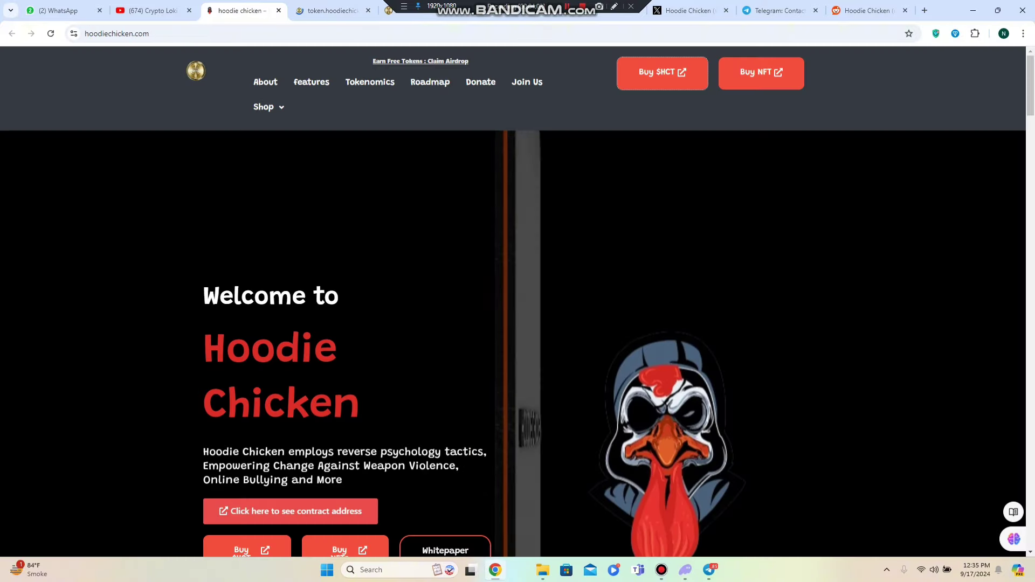
scroll(517, 291, "down", 2)
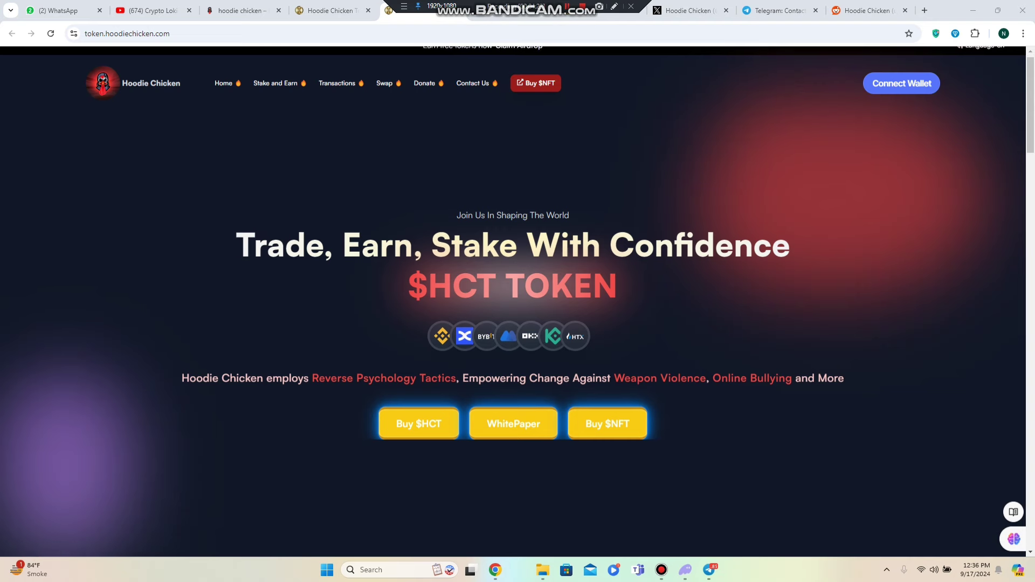
scroll(518, 324, "down", 3)
scroll(517, 323, "down", 4)
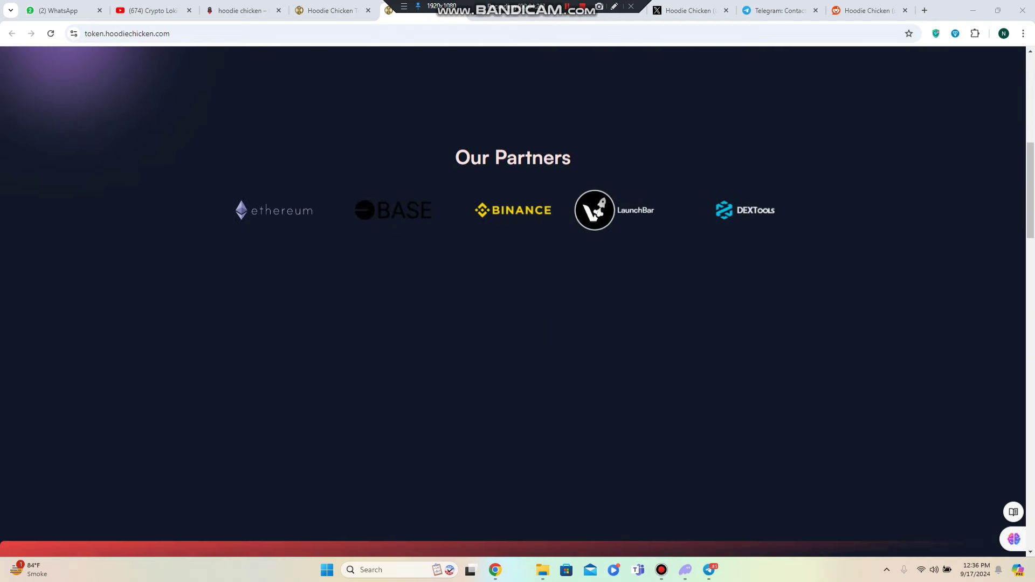
scroll(518, 324, "down", 1)
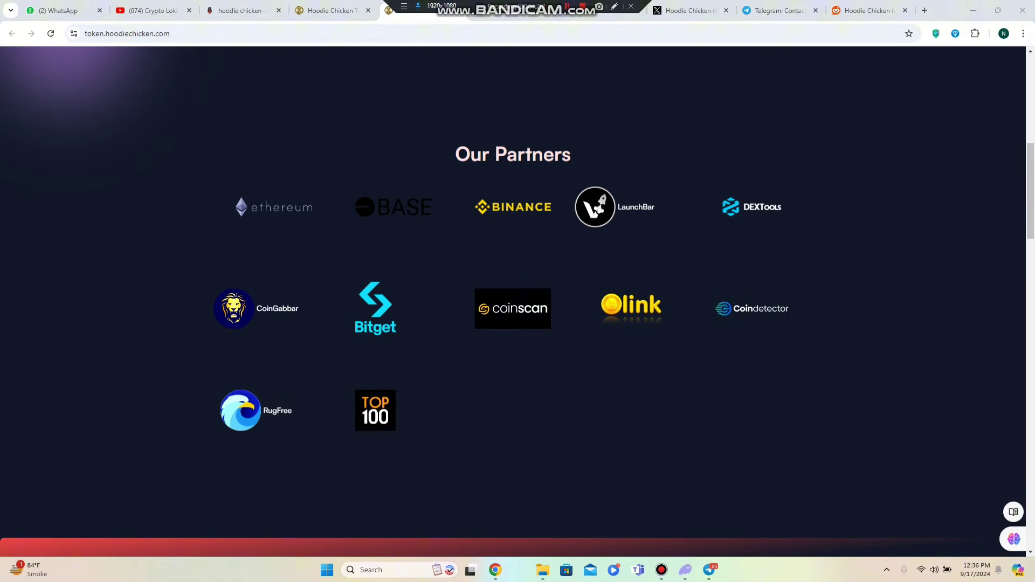
scroll(518, 323, "down", 5)
scroll(518, 323, "down", 2)
scroll(519, 324, "up", 2)
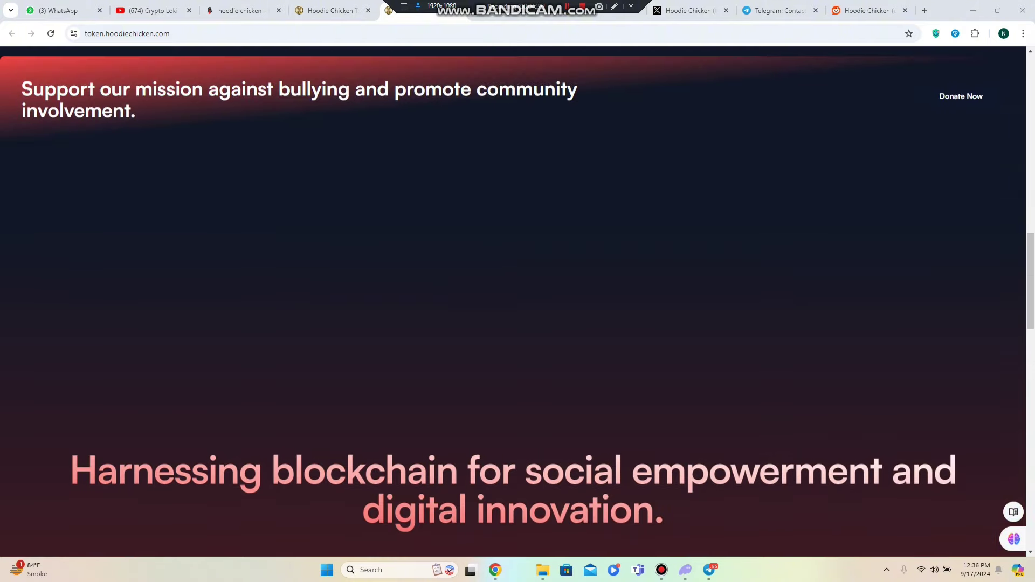
scroll(518, 323, "down", 1)
scroll(517, 323, "down", 4)
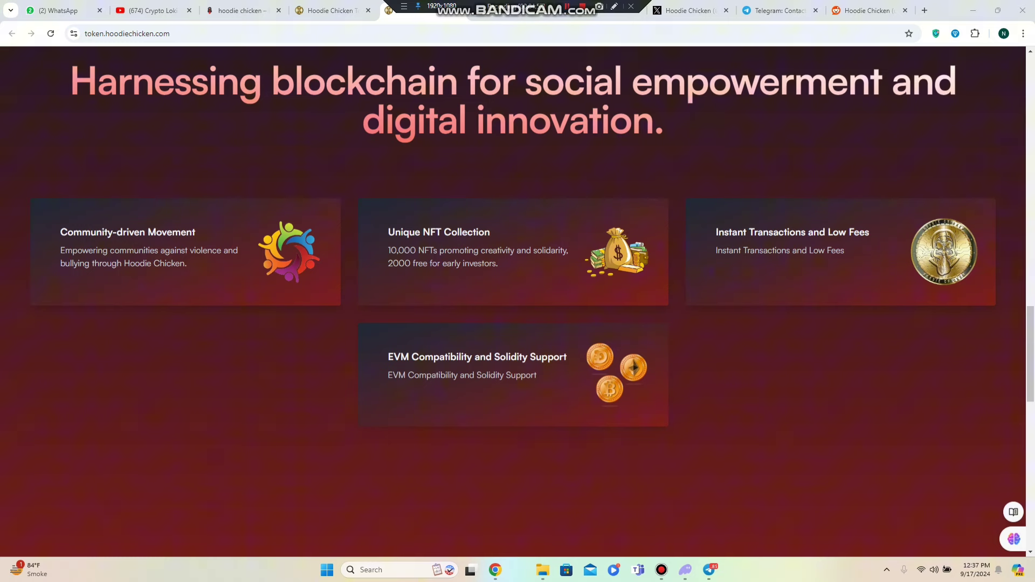
scroll(517, 323, "down", 5)
scroll(519, 325, "down", 5)
scroll(517, 324, "down", 3)
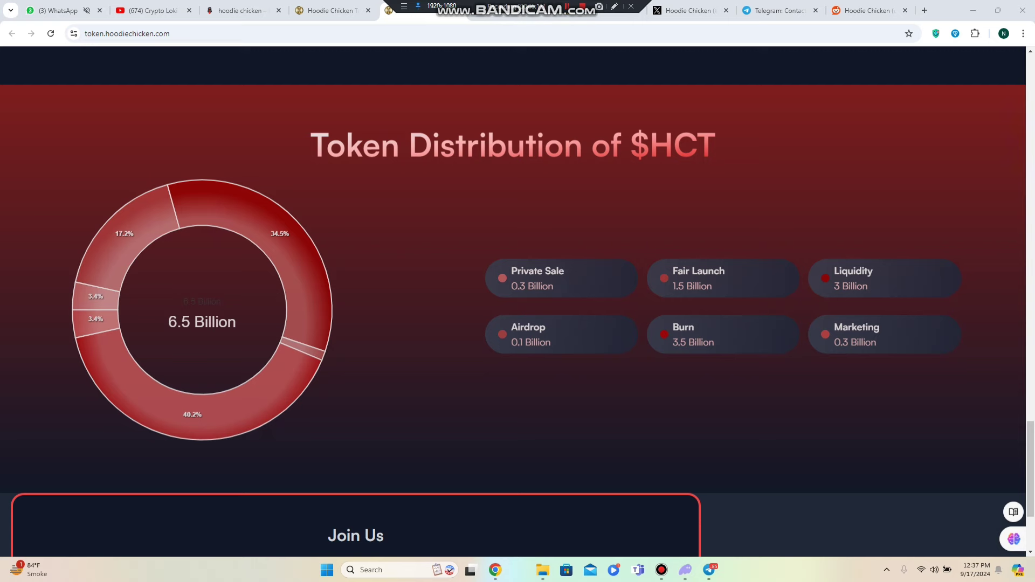
scroll(513, 307, "down", 2)
Jump back to the top of the $HCT token page after viewing the distribution chart.
key("Home")
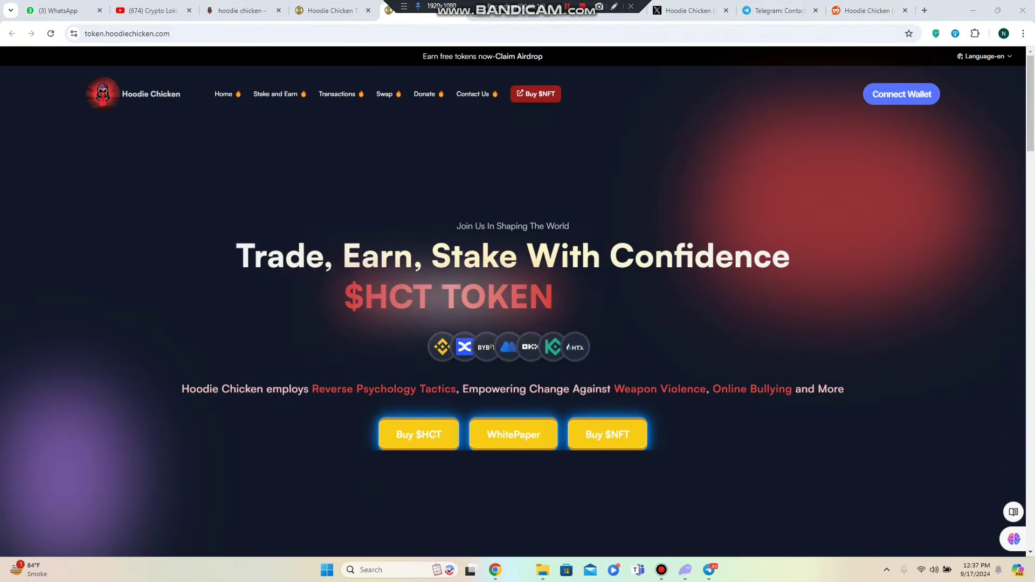
Switch over to the nft.hoodiechicken.com minting page.
key("ctrl+Tab")
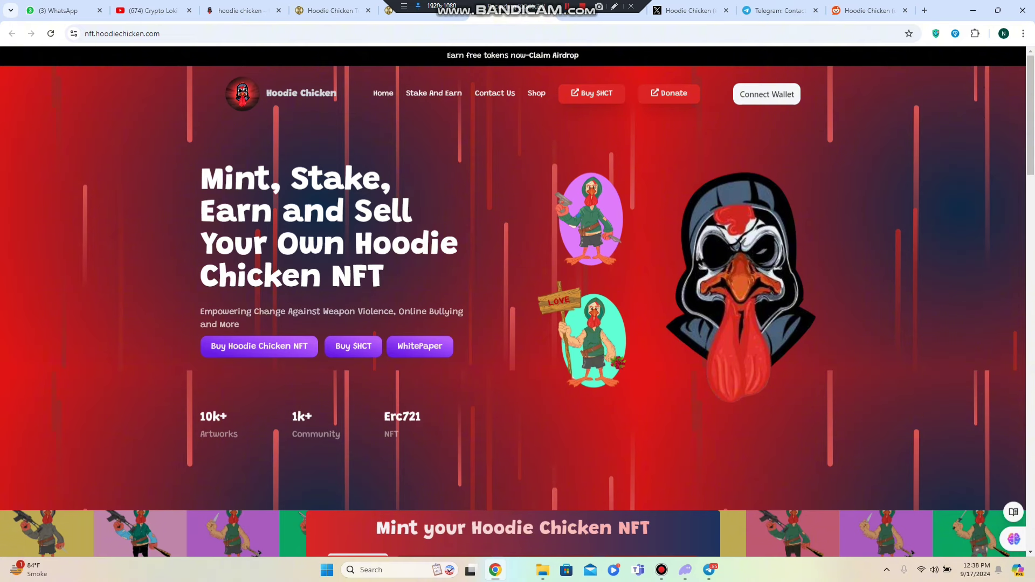
Connect the MetaMask wallet to the NFT site and approve switching its network to Base.
left_click(767, 94)
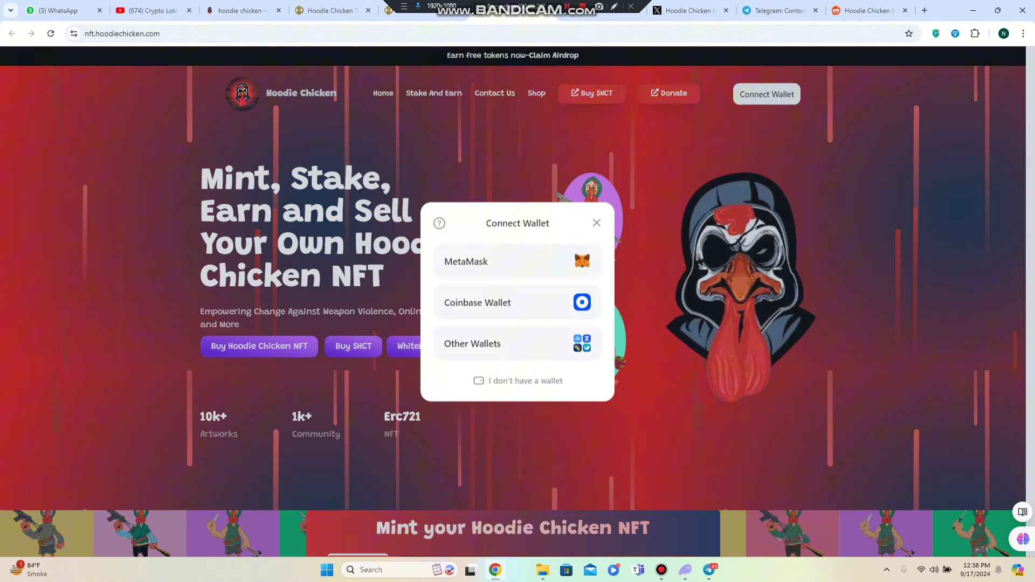
left_click(485, 261)
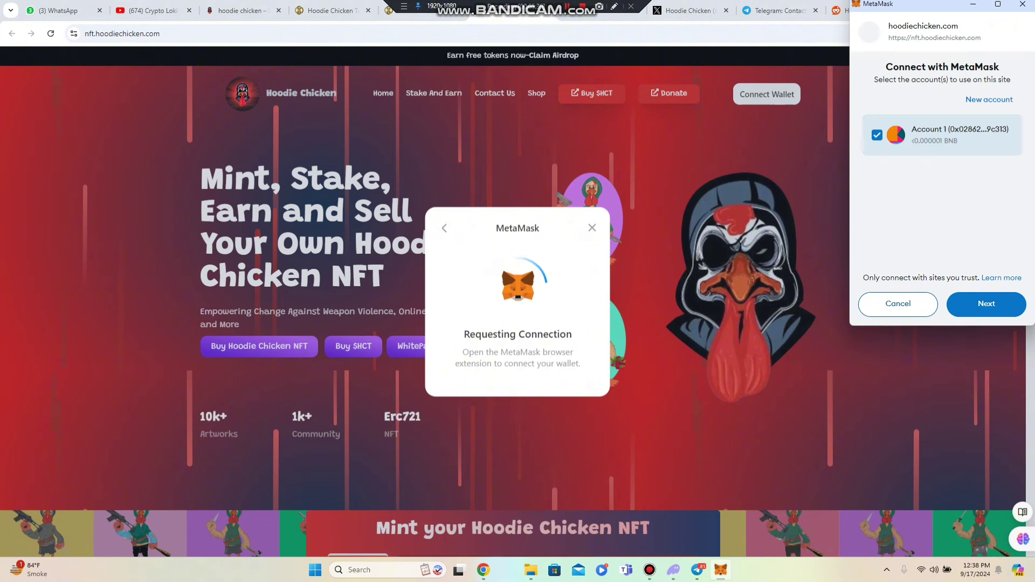
left_click(986, 303)
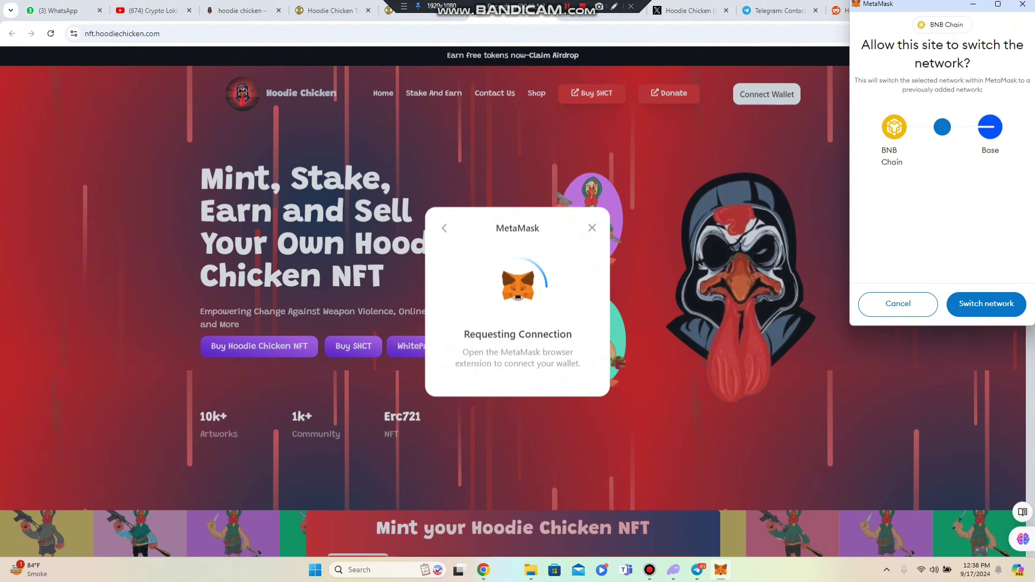
left_click(986, 303)
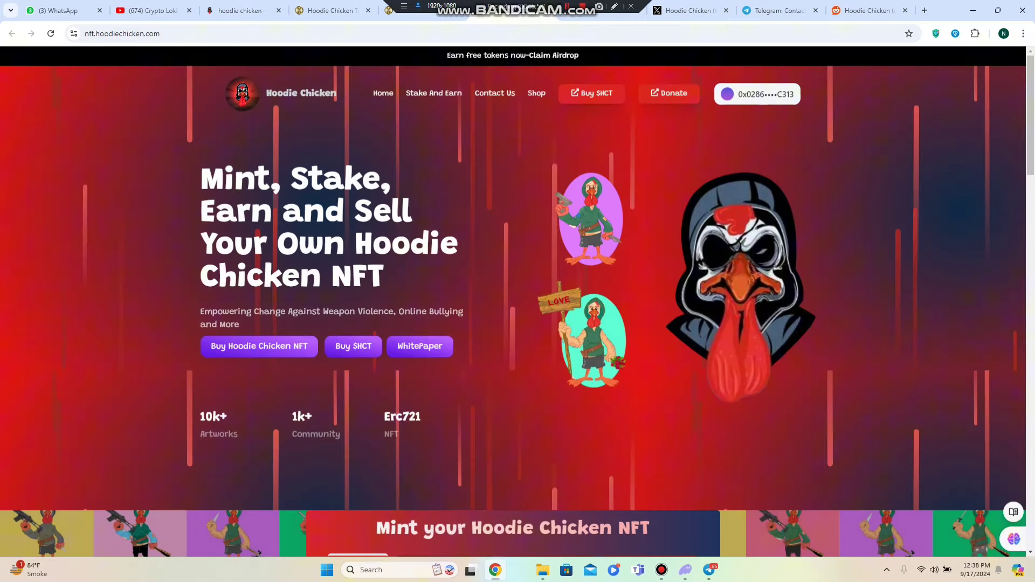
scroll(518, 324, "down", 1)
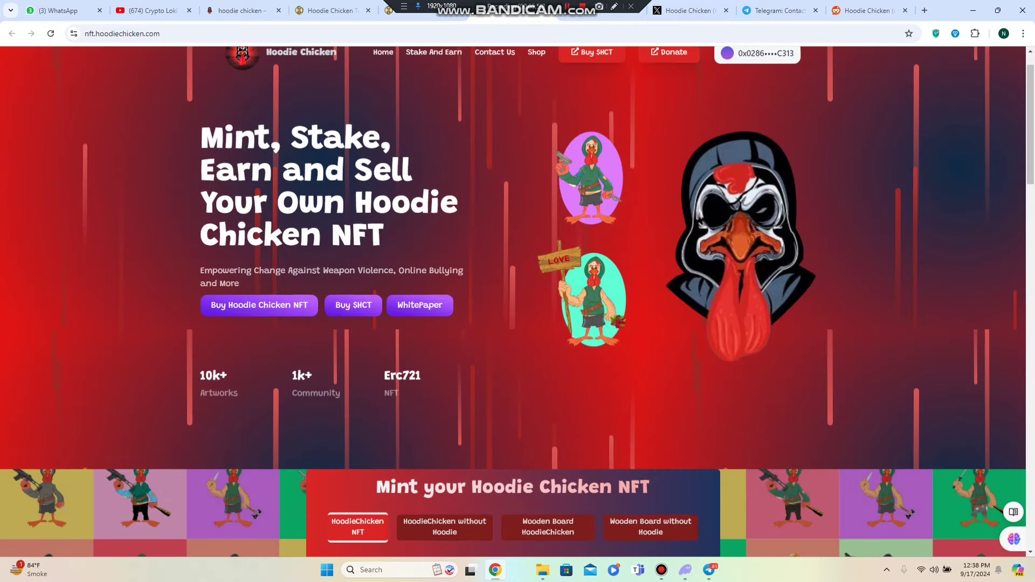
scroll(517, 324, "down", 5)
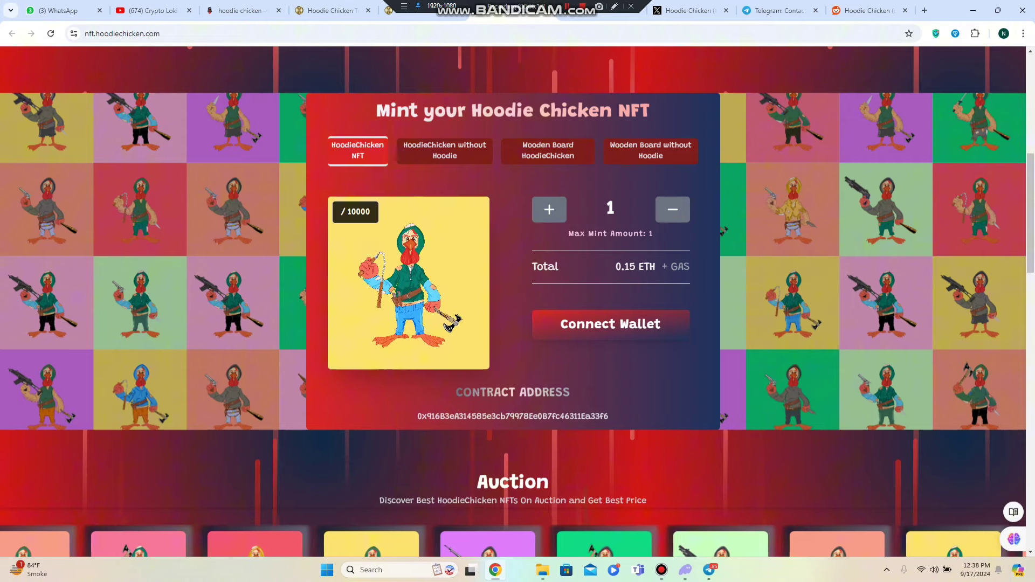
scroll(518, 323, "down", 2)
scroll(518, 325, "down", 2)
scroll(517, 324, "down", 5)
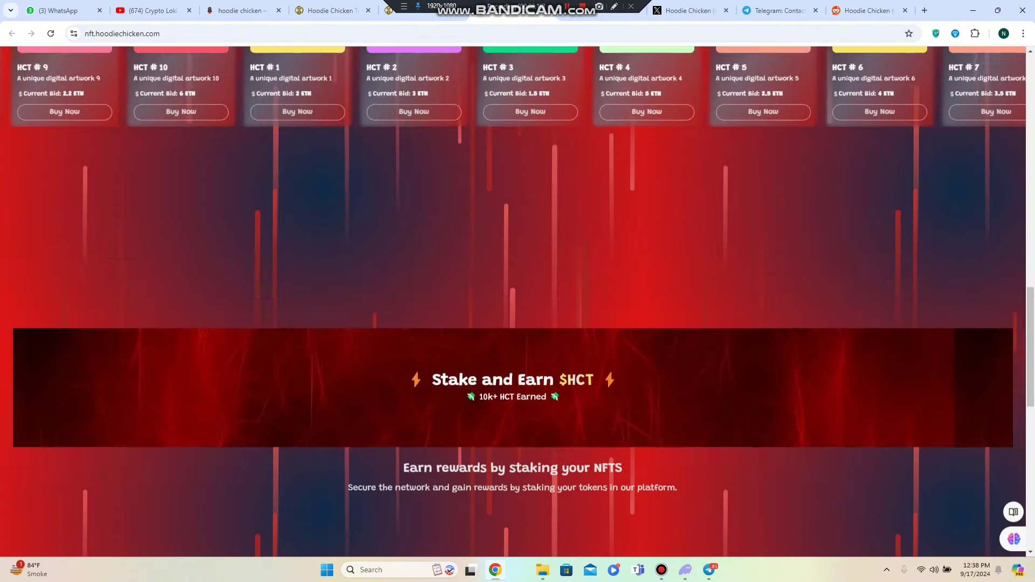
scroll(517, 324, "down", 2)
scroll(518, 324, "down", 4)
scroll(518, 324, "down", 1)
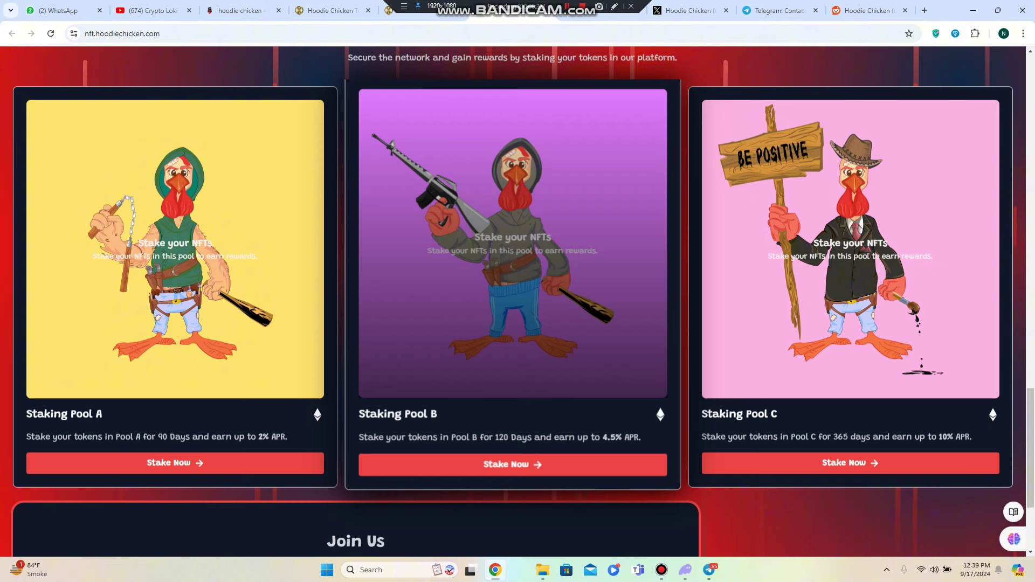
scroll(518, 291, "down", 2)
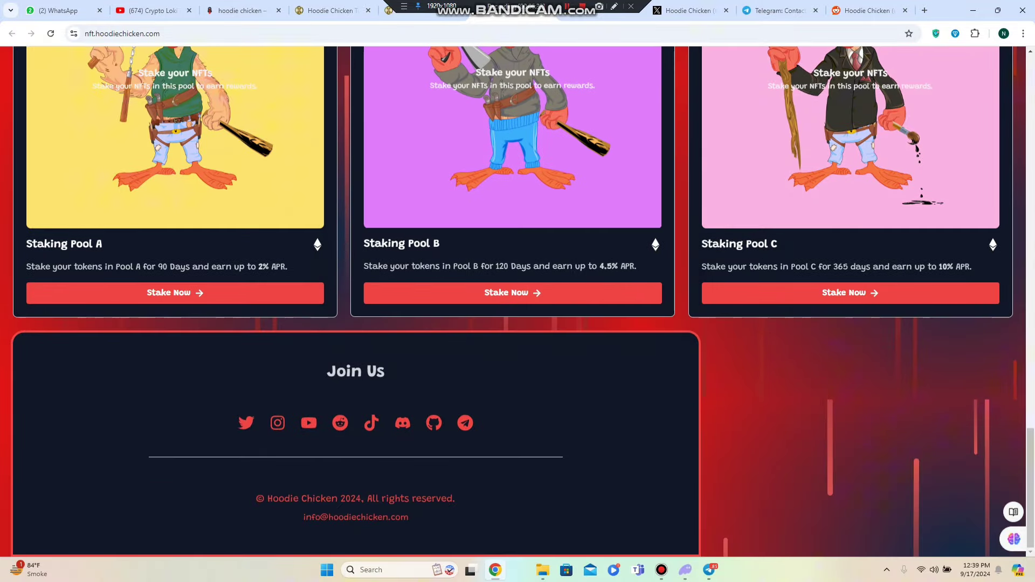
View the $HCT airdrop tasks page, then move to the Hoodie Chicken X profile.
left_click(603, 10)
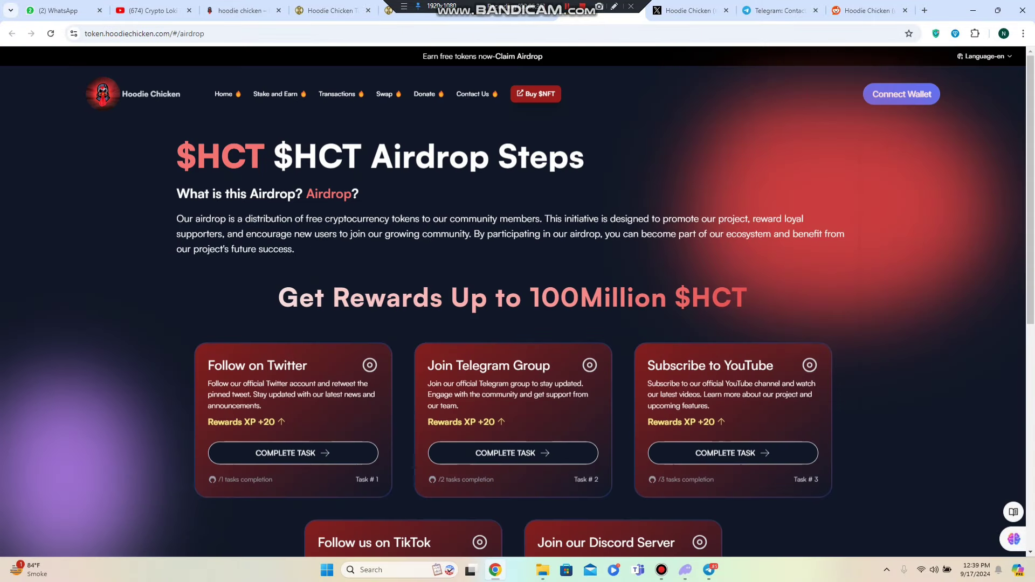
scroll(517, 291, "down", 4)
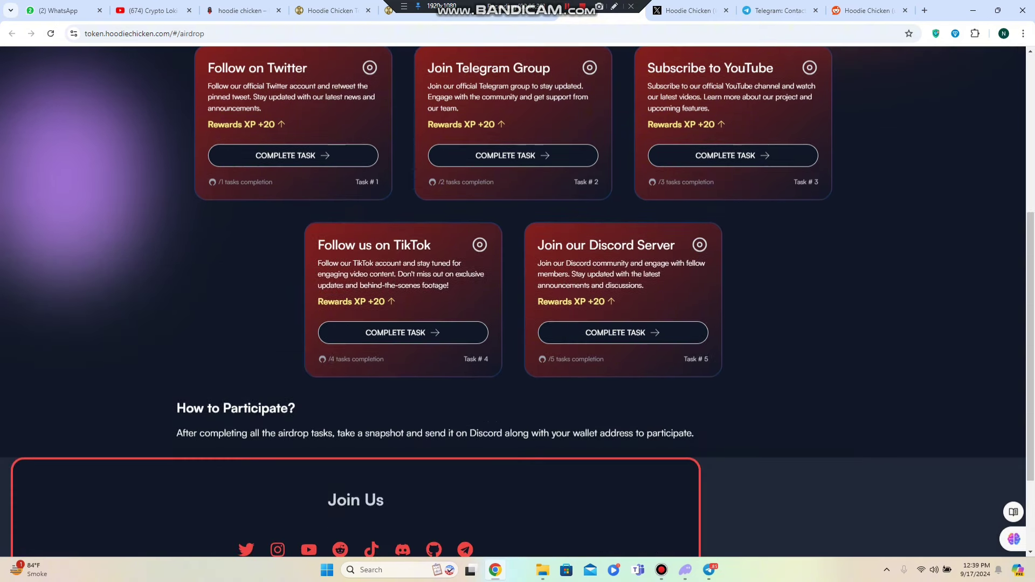
scroll(518, 291, "down", 2)
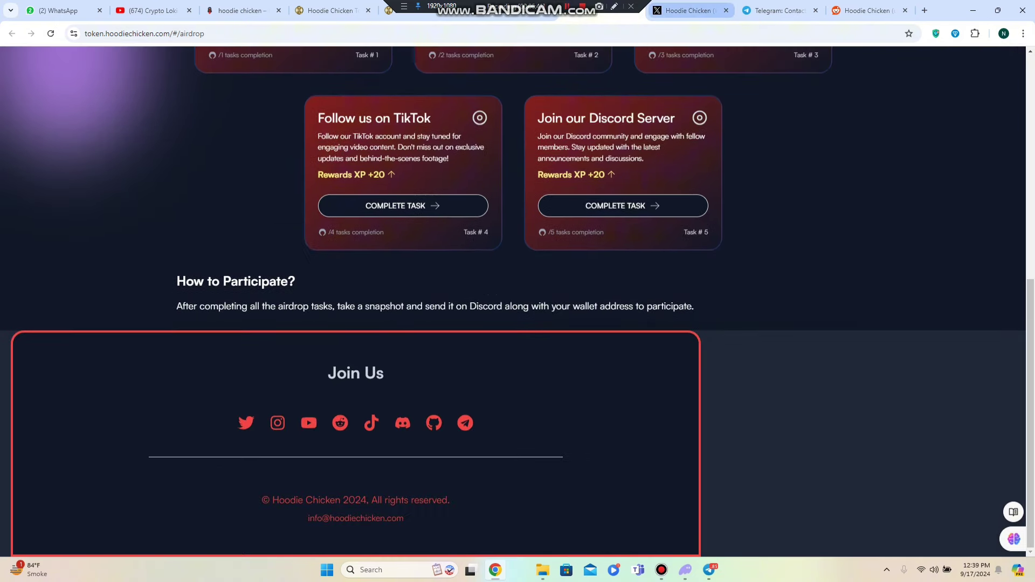
left_click(692, 10)
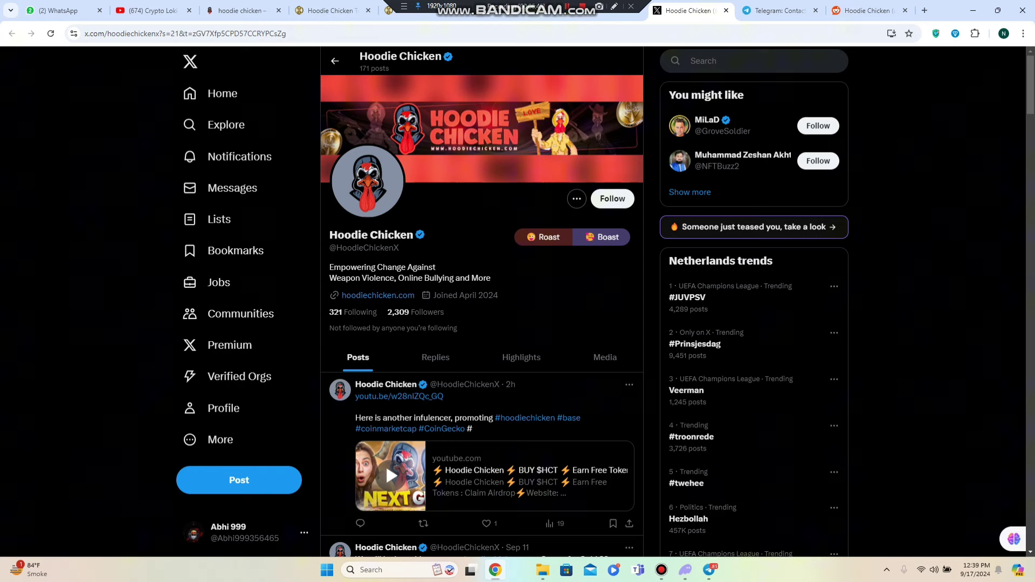
scroll(482, 323, "down", 5)
scroll(482, 323, "down", 3)
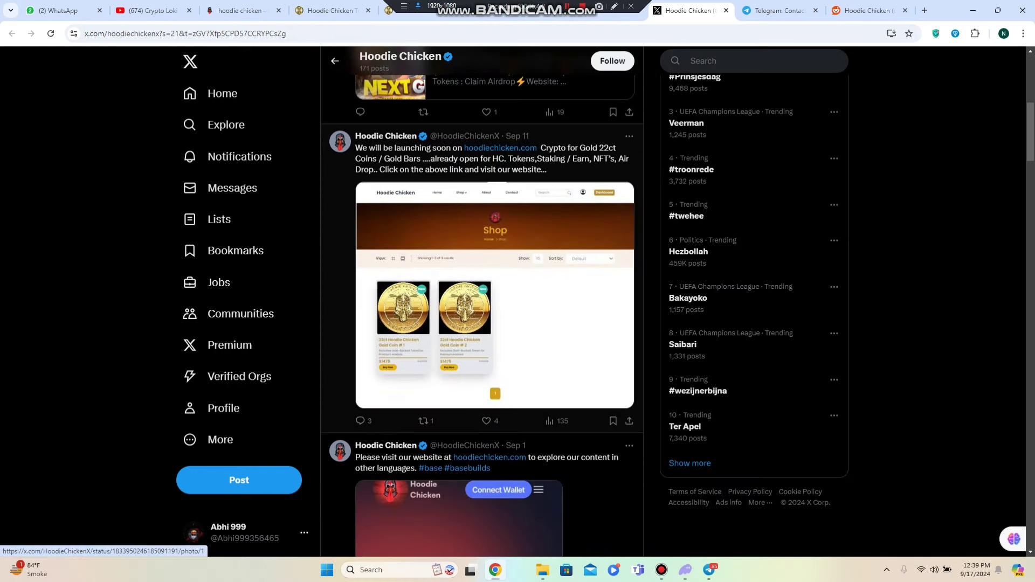
scroll(482, 323, "down", 5)
scroll(482, 323, "down", 4)
scroll(483, 323, "down", 1)
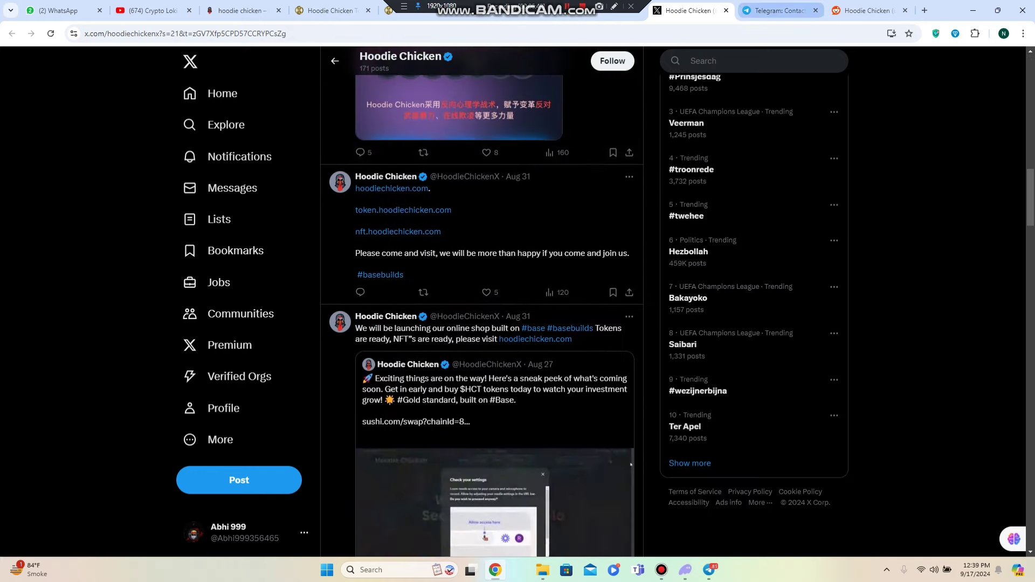
Move from X to the Hoodie Chicken Reddit profile, then the HOODIE CHICKEN TOKEN Telegram channel.
left_click(780, 10)
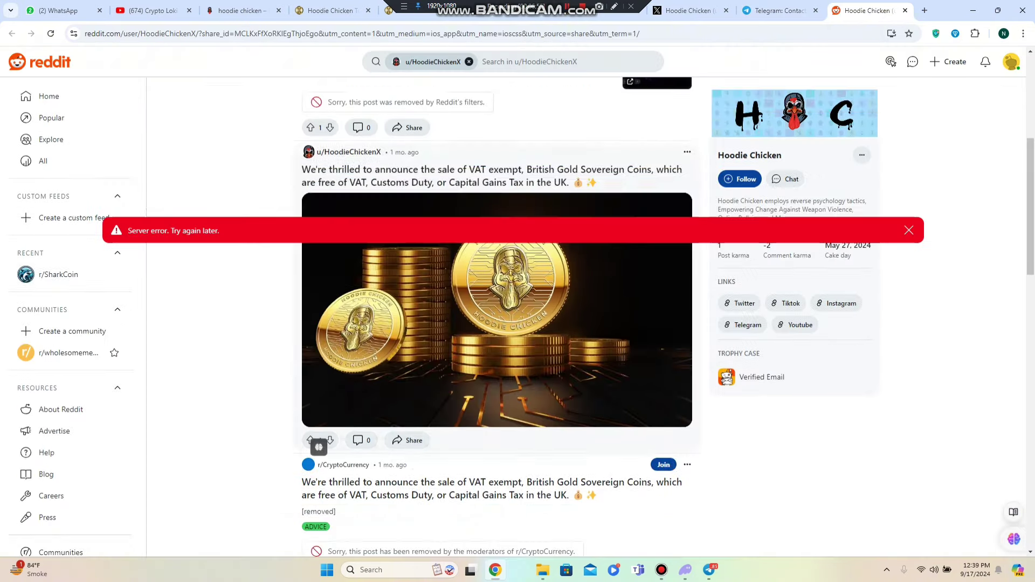
scroll(496, 364, "down", 5)
scroll(497, 365, "down", 5)
scroll(497, 364, "down", 2)
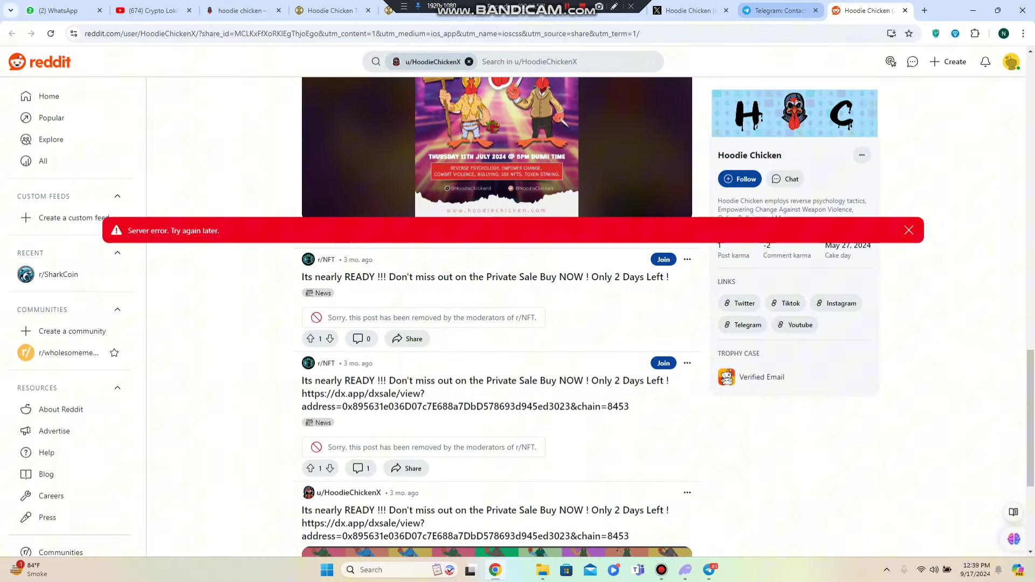
left_click(779, 10)
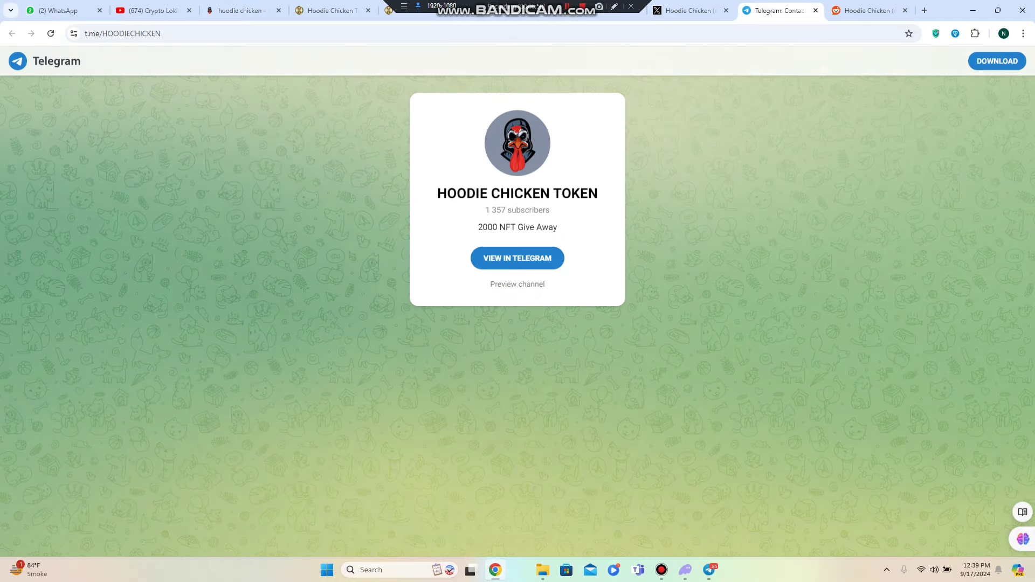